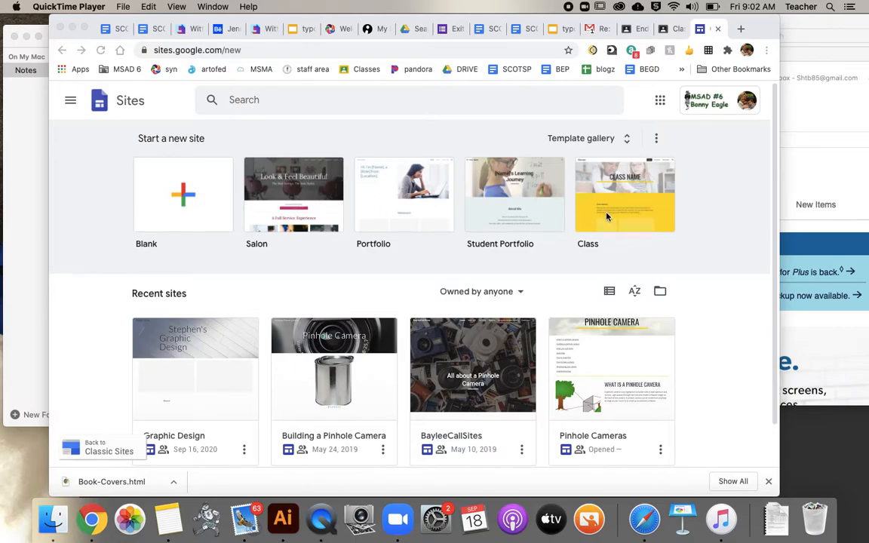
Browse the full template gallery and create a new blank site.
left_click(626, 142)
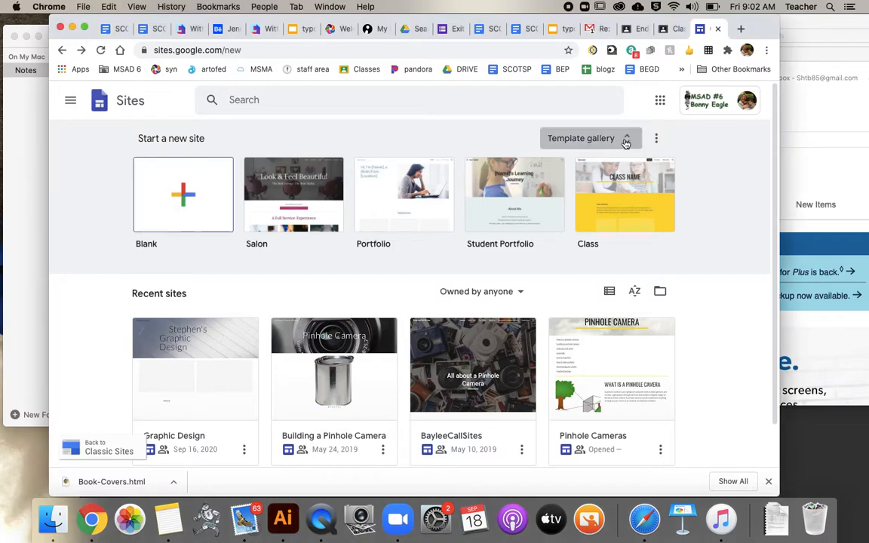
left_click(625, 140)
scroll(508, 369, "down", 2)
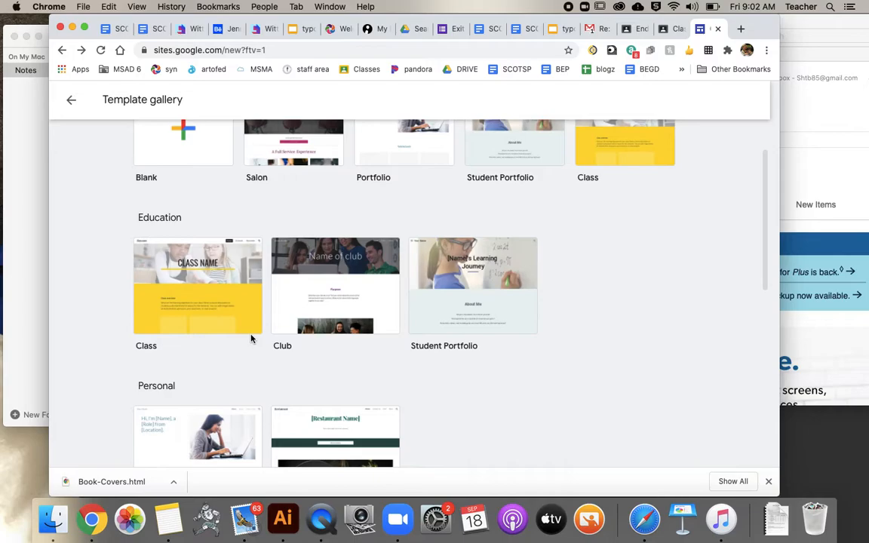
scroll(252, 338, "down", 4)
scroll(252, 338, "down", 10)
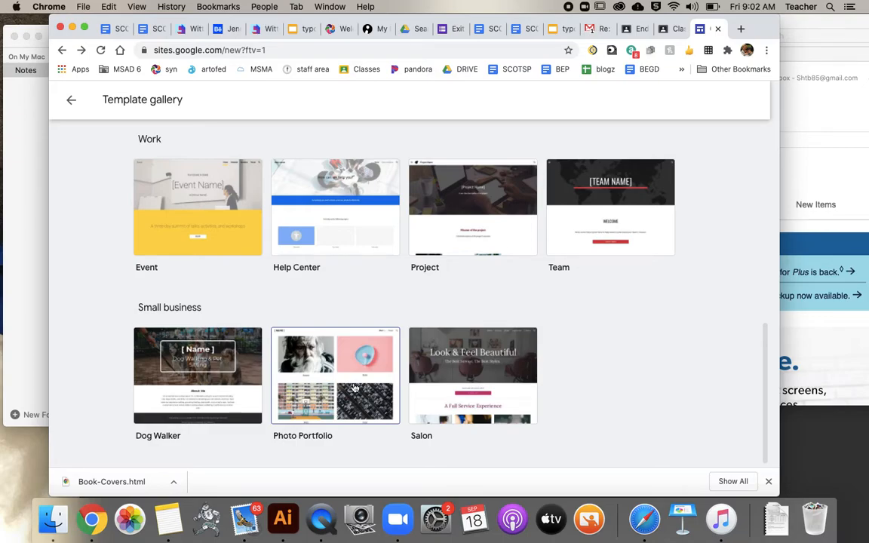
scroll(354, 388, "up", 15)
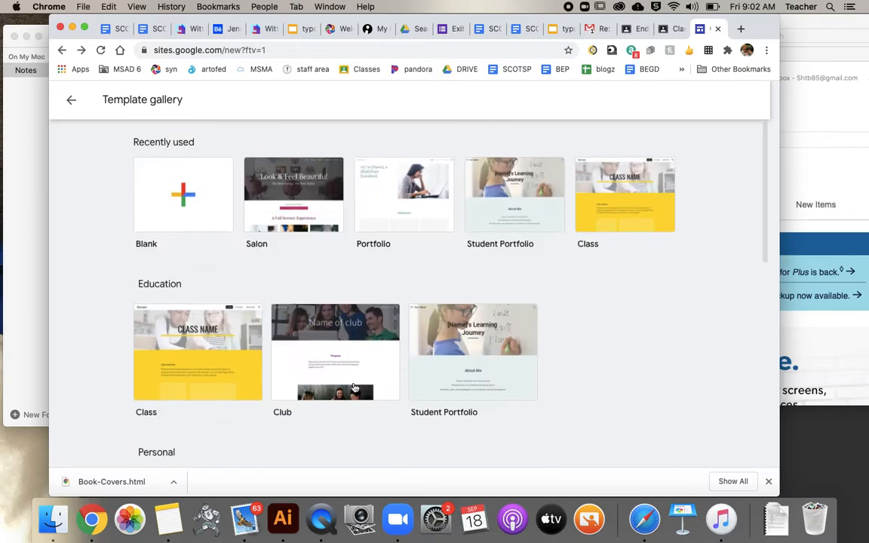
left_click(182, 196)
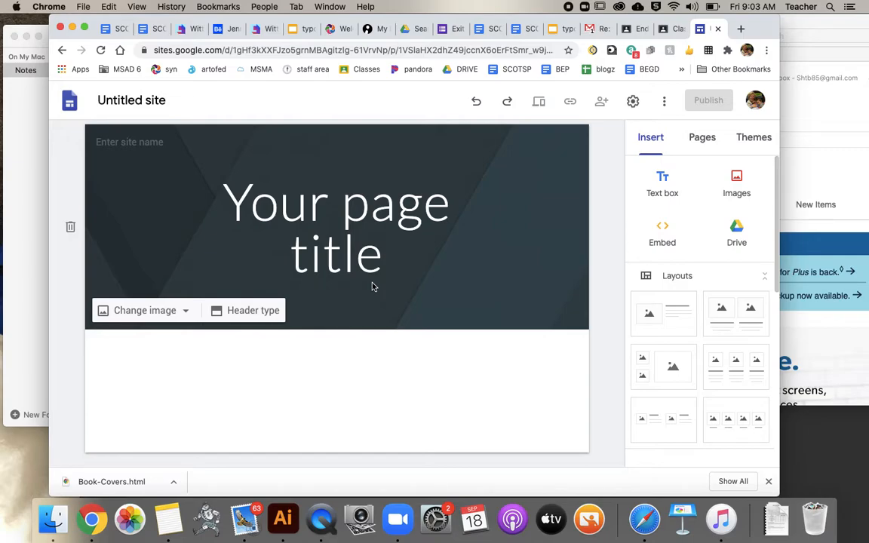
Replace the placeholder page title in the header with "TBs photo page".
left_click(375, 228)
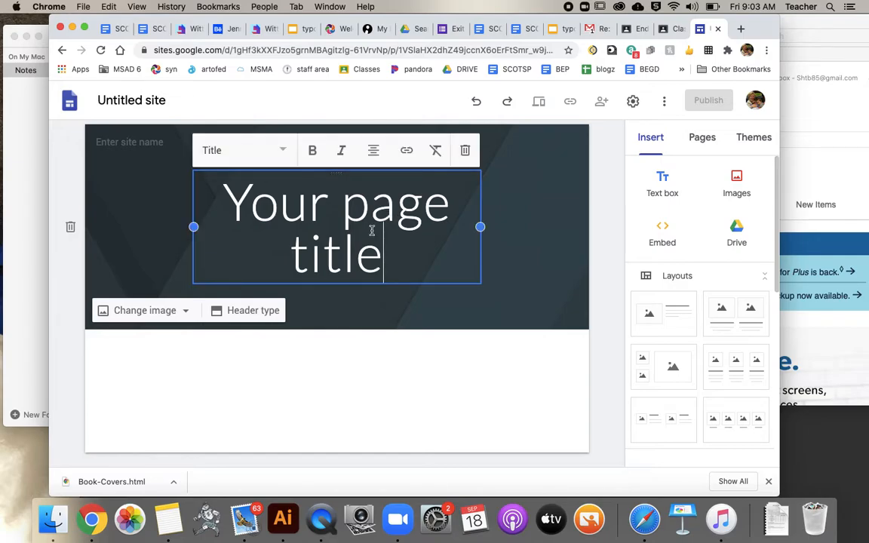
triple_click(372, 230)
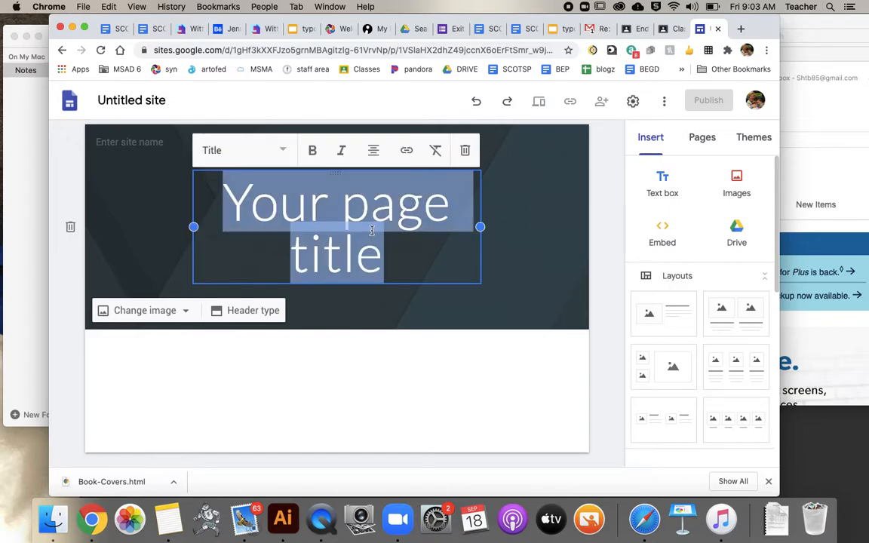
type("TBS")
key("BackSpace")
type("s photo")
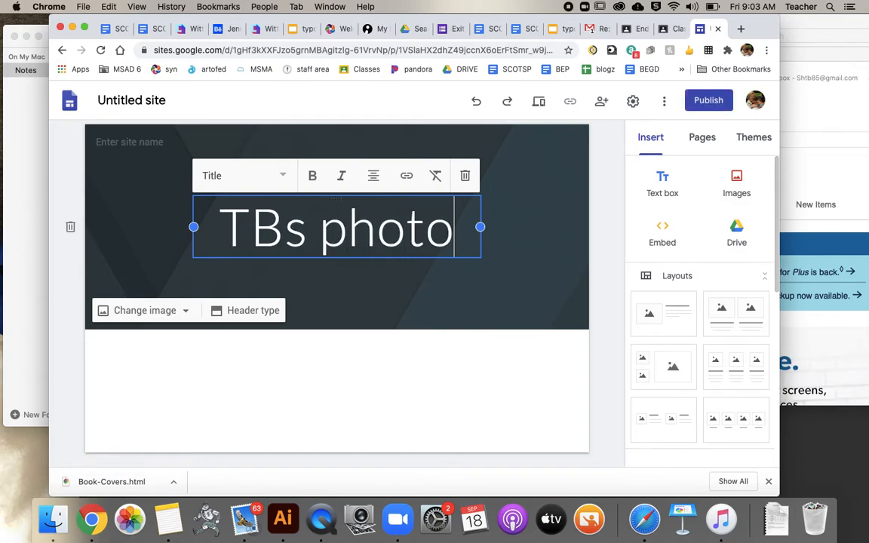
type(" page")
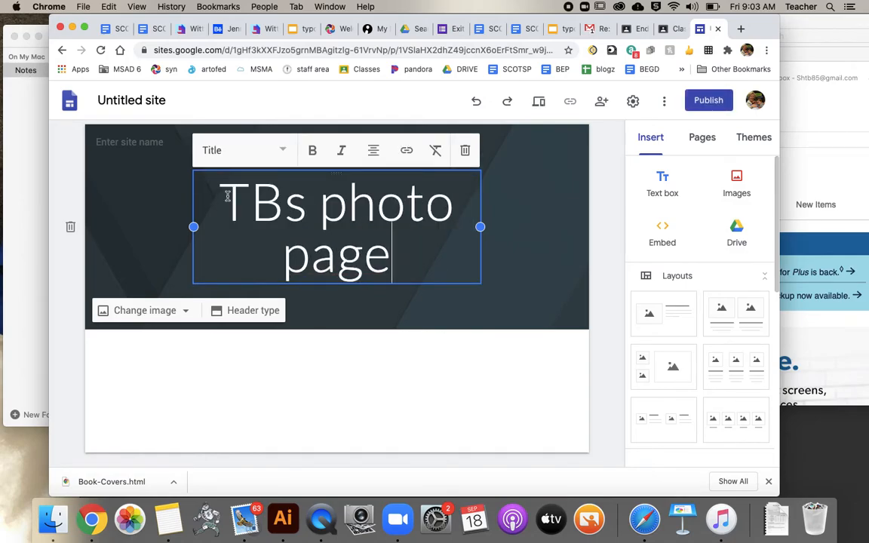
Change the header background image by uploading IMG_0665.JPG from the Photos library.
left_click(145, 312)
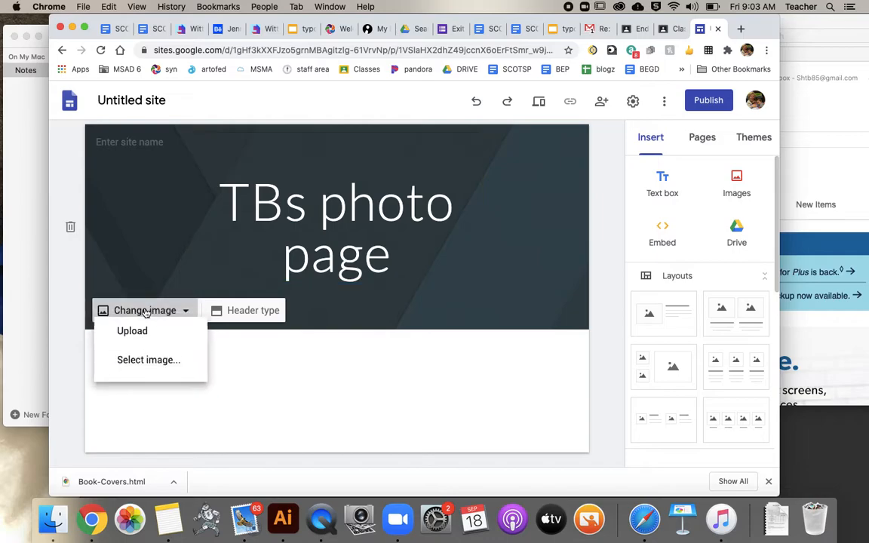
left_click(134, 351)
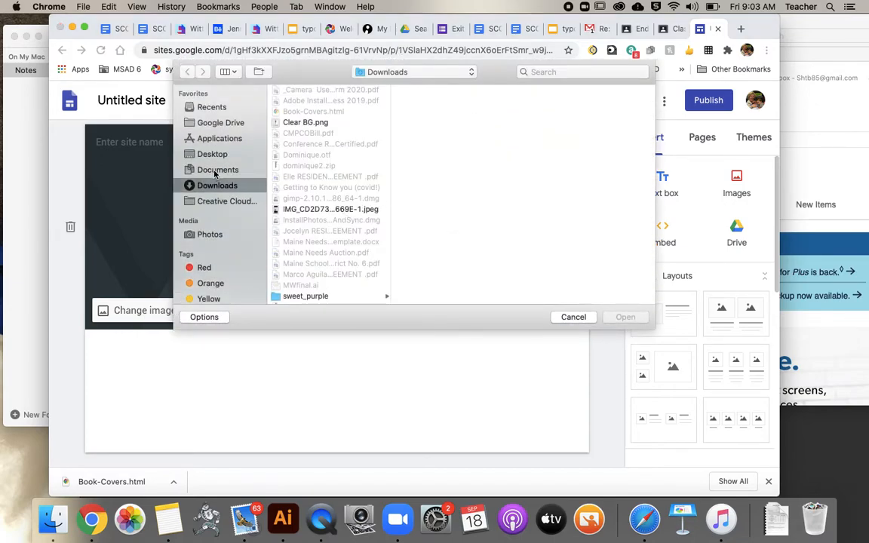
left_click(211, 234)
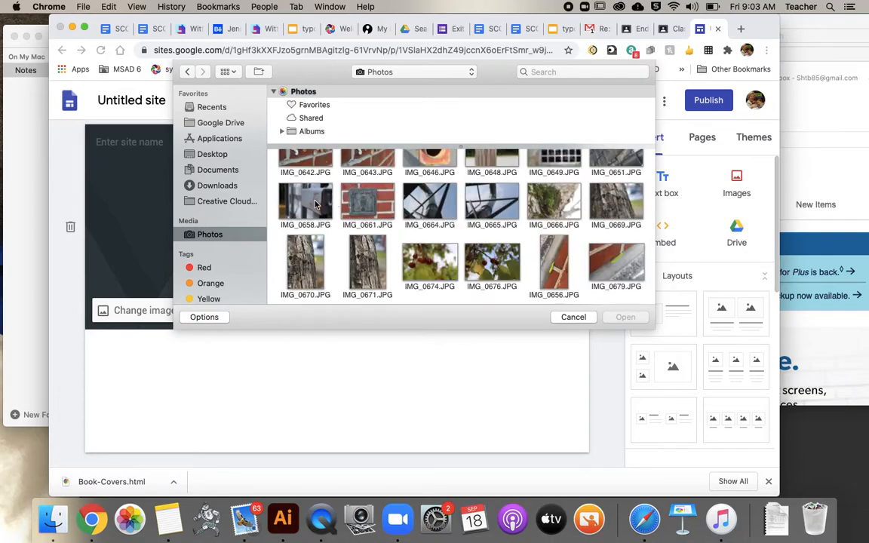
scroll(490, 215, "up", 1)
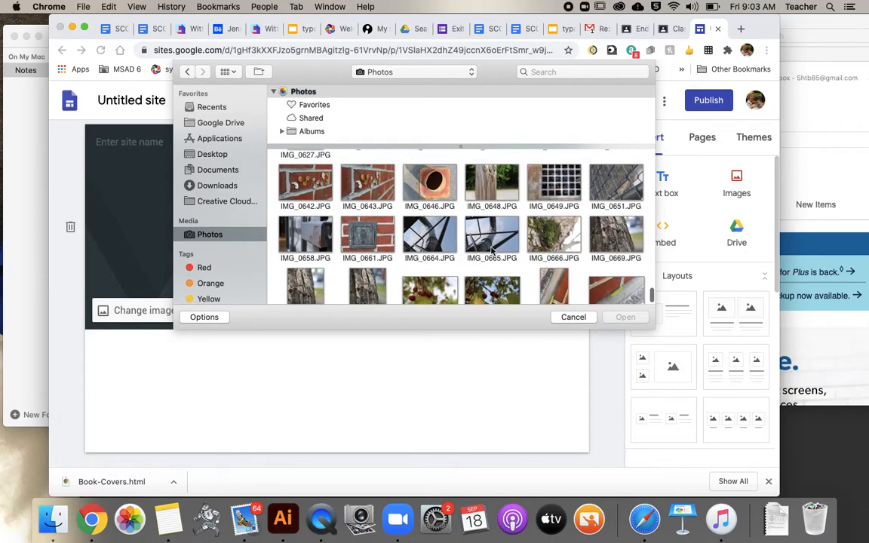
left_click(490, 219)
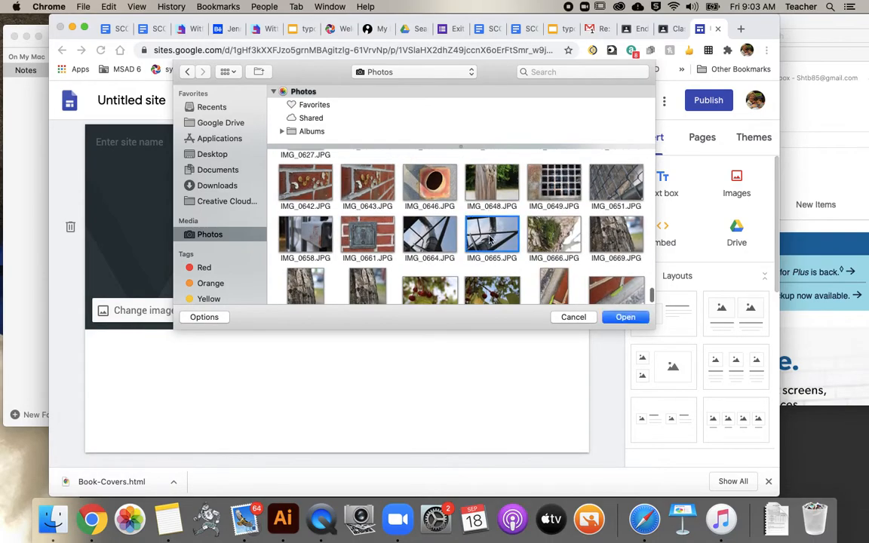
left_click(626, 317)
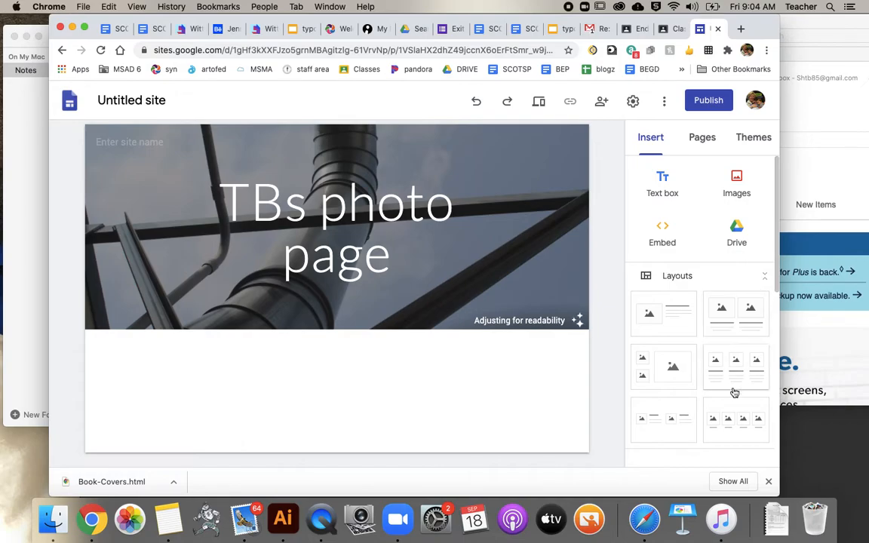
Add the layout with two stacked image boxes beside a large one below the header and set its section background to Emphasis 2.
scroll(733, 392, "down", 2)
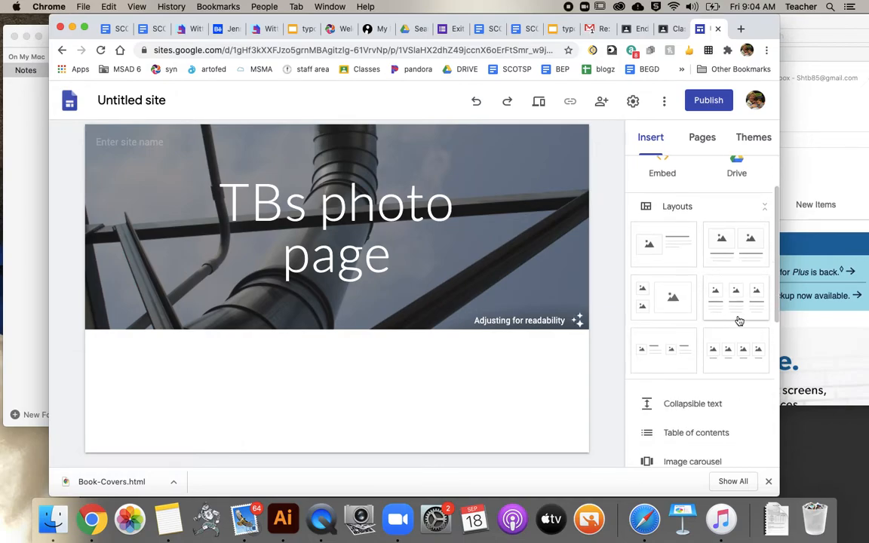
left_click_drag(667, 304, 371, 365)
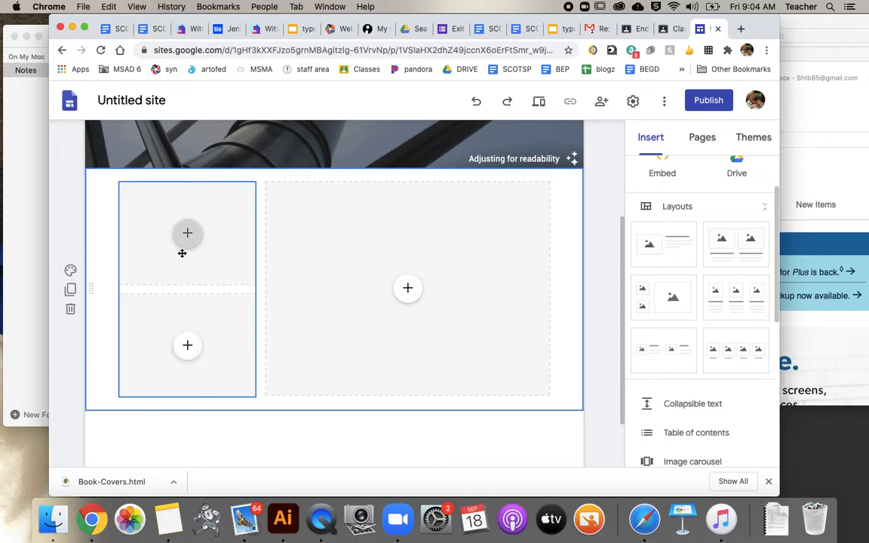
left_click(398, 288)
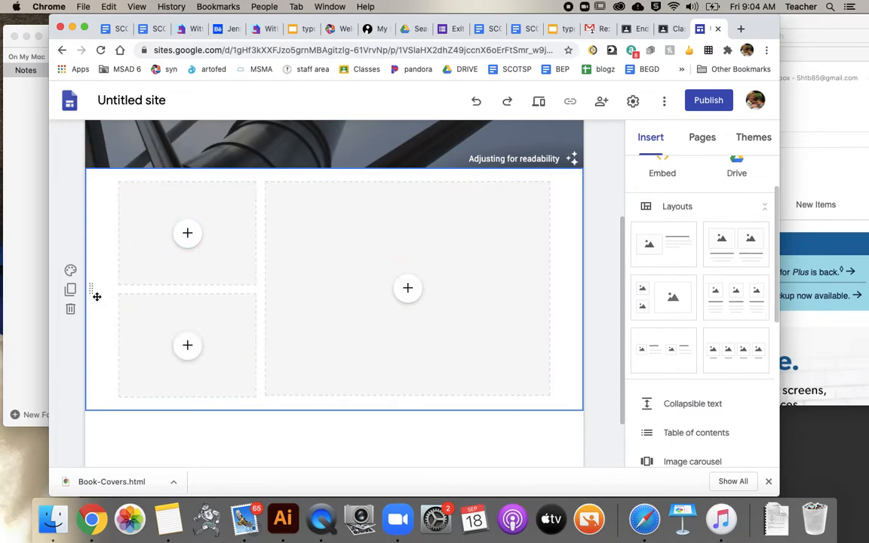
left_click(71, 272)
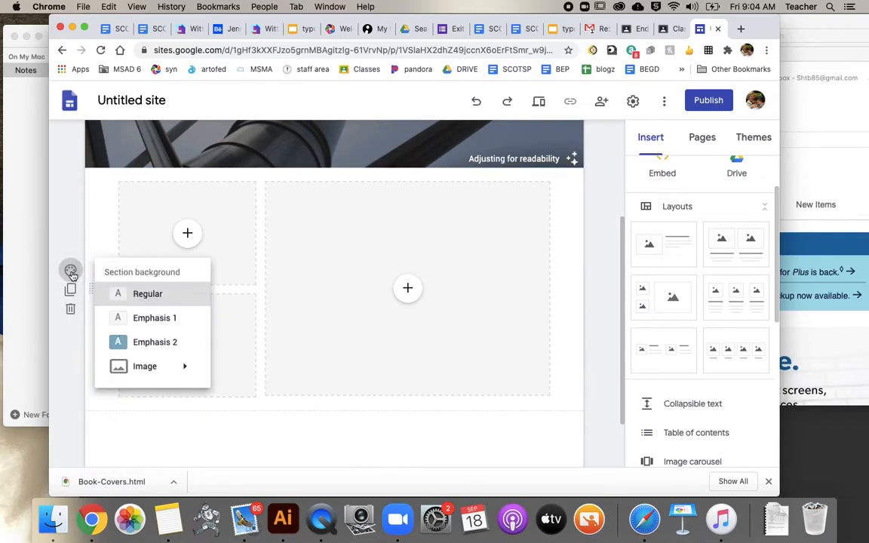
left_click(142, 343)
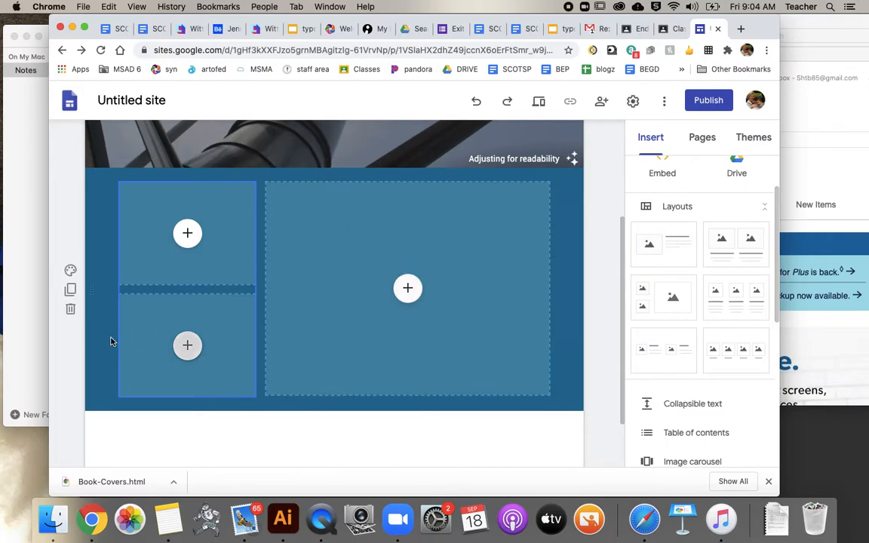
Review the site's page list and the elements available for insertion, including the Forms picker.
left_click(705, 144)
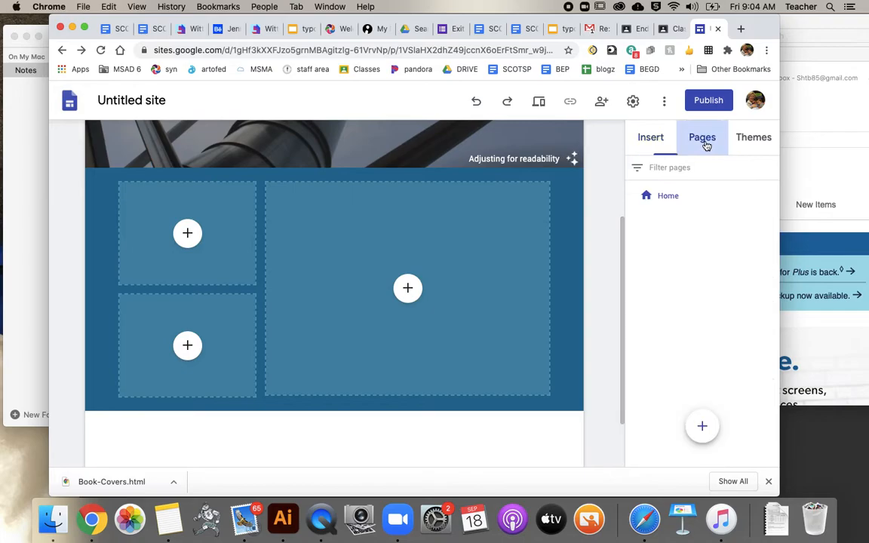
left_click(653, 141)
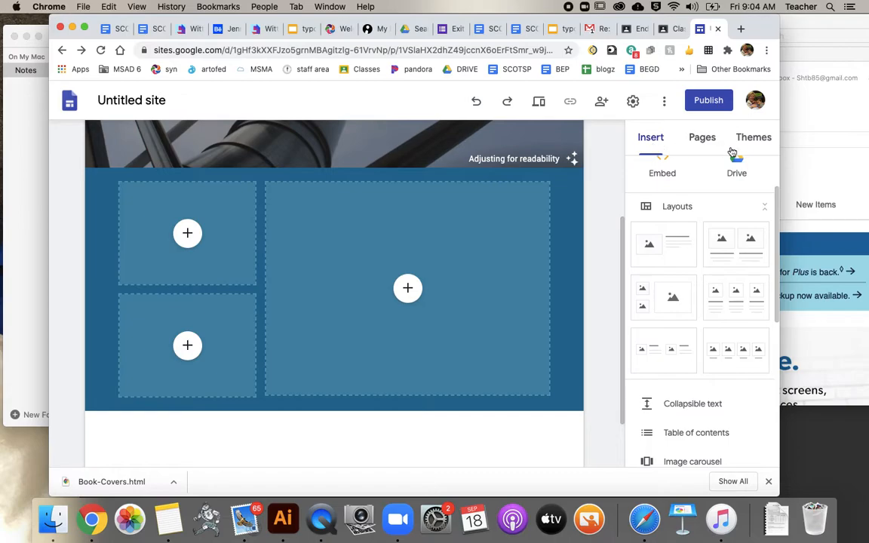
scroll(626, 440, "down", 5)
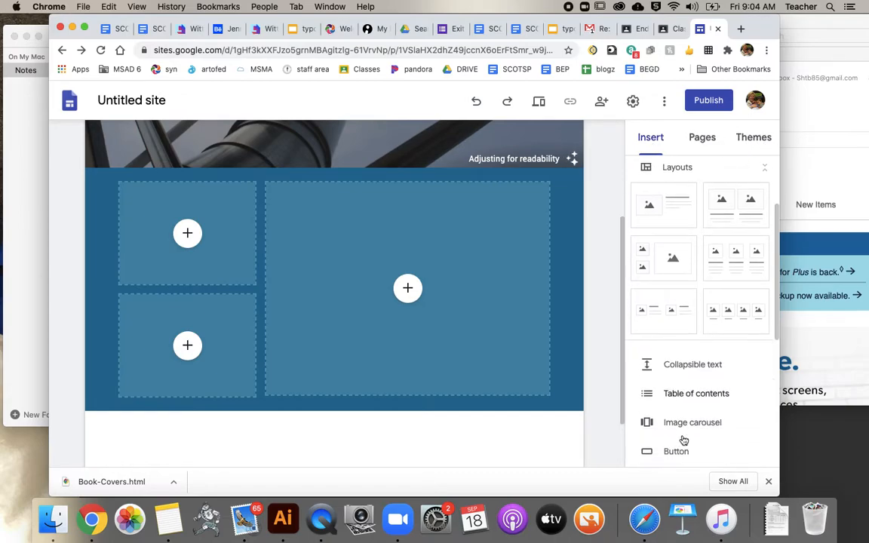
scroll(682, 440, "down", 3)
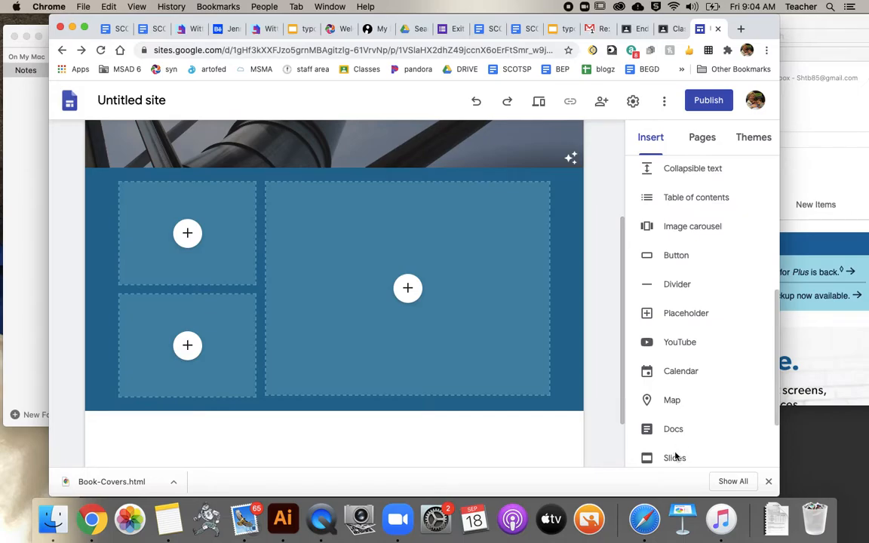
scroll(673, 458, "down", 3)
left_click(673, 458)
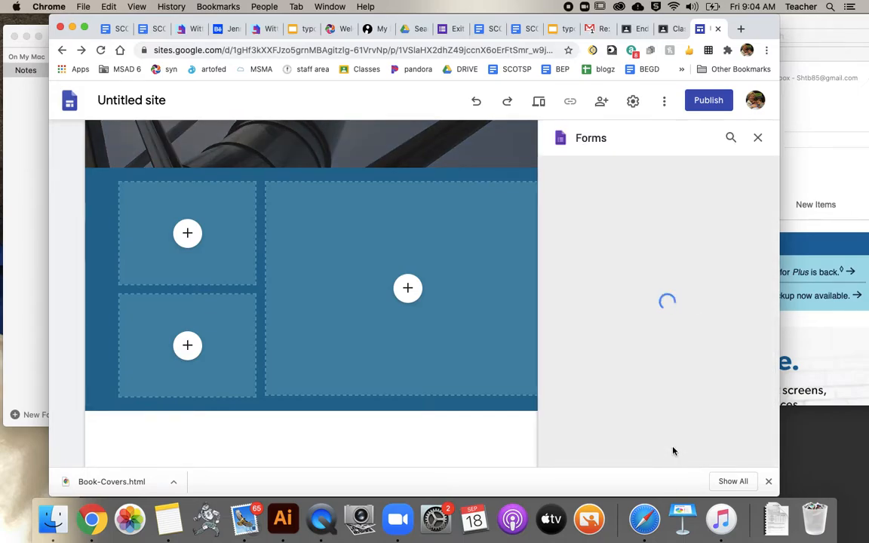
left_click(759, 136)
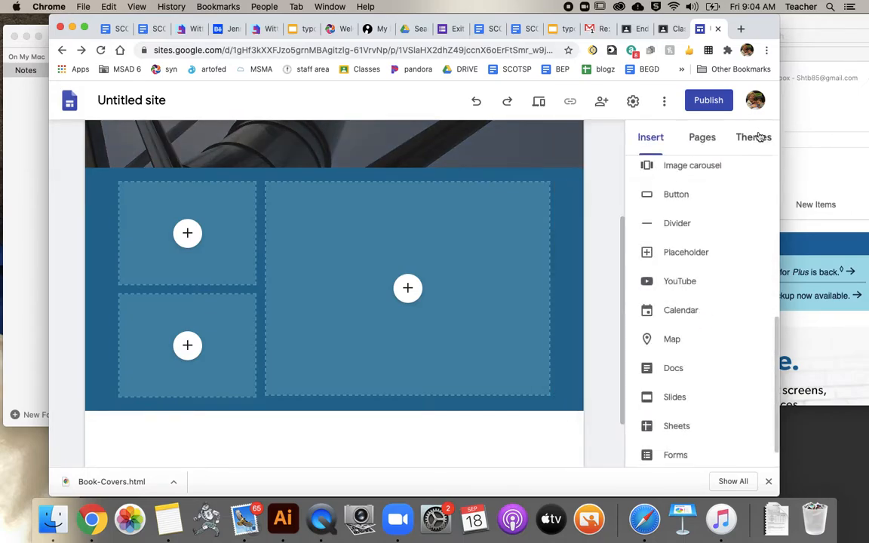
Embed the STB Line Scavenger Hunt Slides presentation below the blue section and enlarge it to the full content width.
scroll(642, 427, "down", 1)
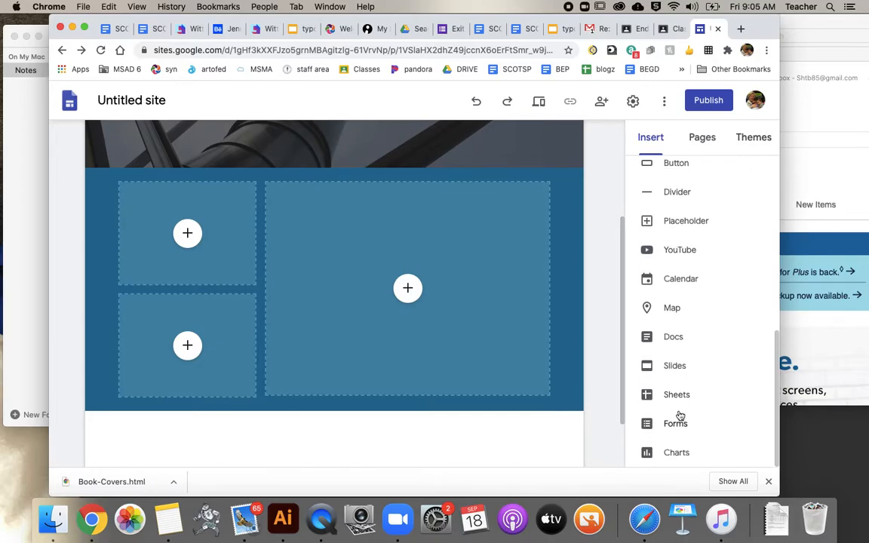
left_click(674, 366)
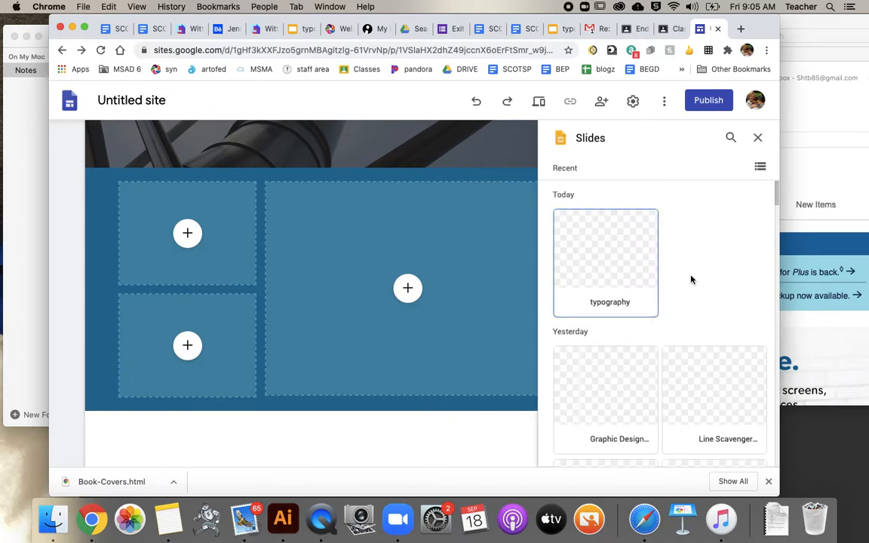
scroll(678, 415, "down", 1)
scroll(677, 415, "down", 2)
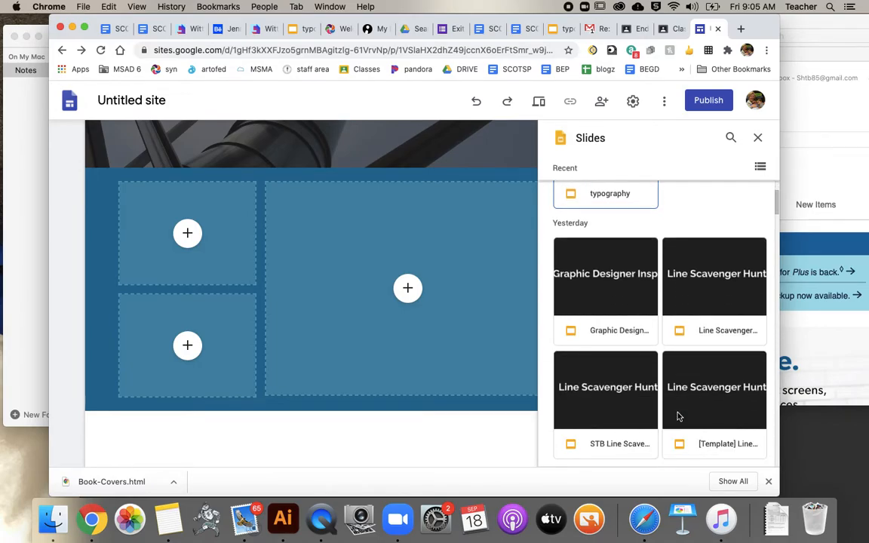
left_click(625, 416)
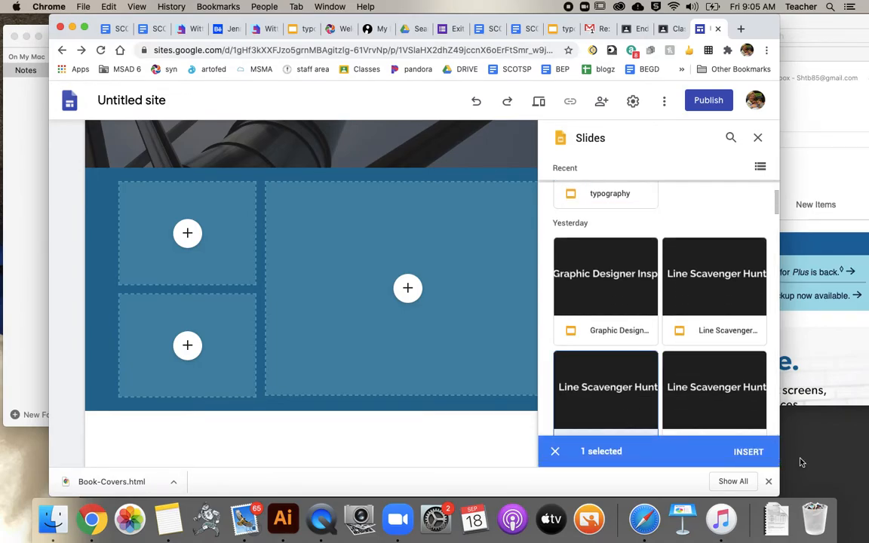
left_click(748, 452)
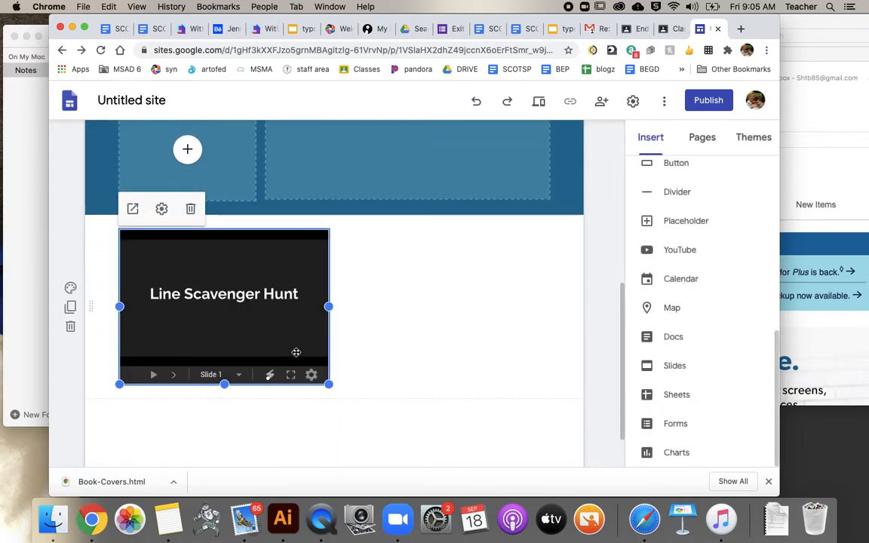
left_click_drag(328, 384, 574, 435)
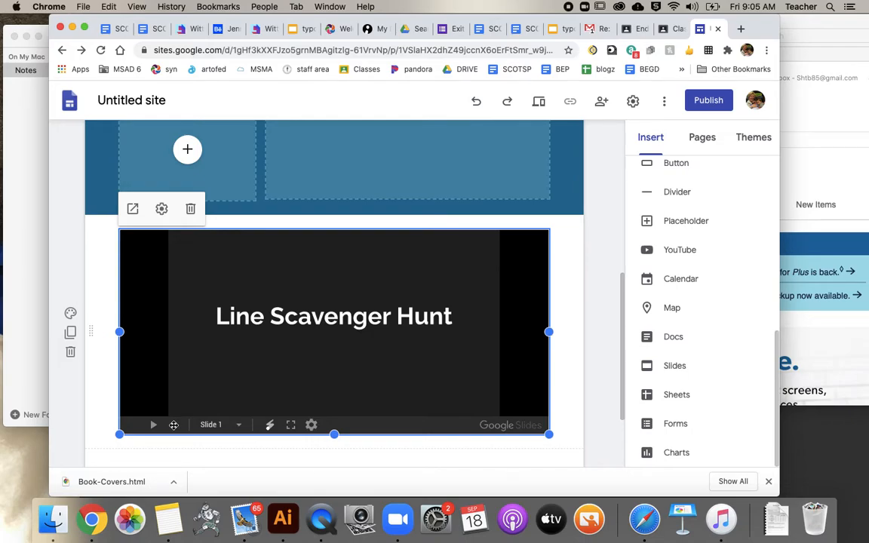
Turn on Auto Start in the embedded presentation's settings and apply the change.
double_click(351, 363)
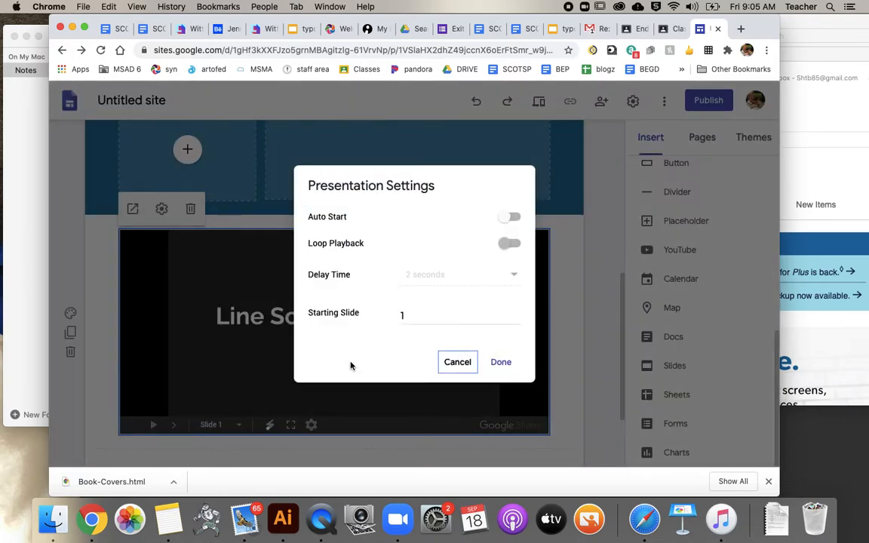
left_click(510, 217)
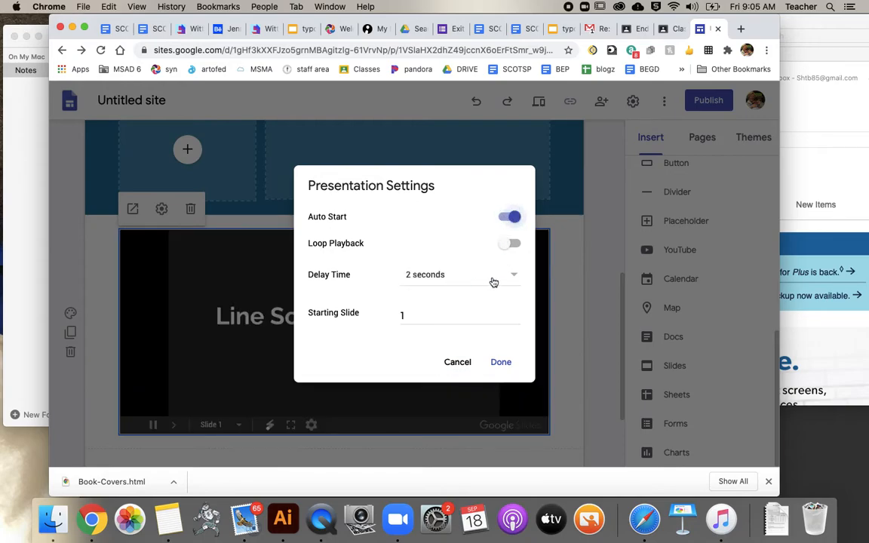
left_click(501, 365)
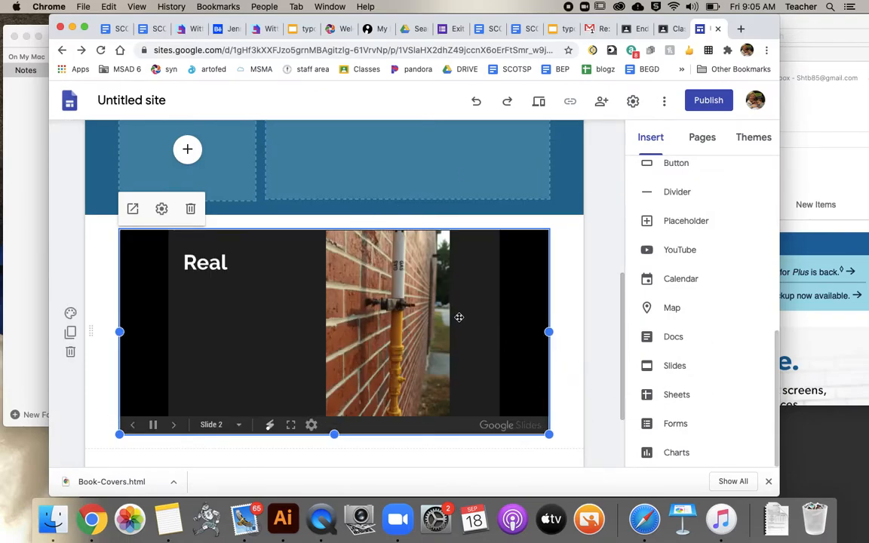
Publish the site with the web address ending in stb, viewable by anyone at MSAD #6.
scroll(459, 318, "up", 1)
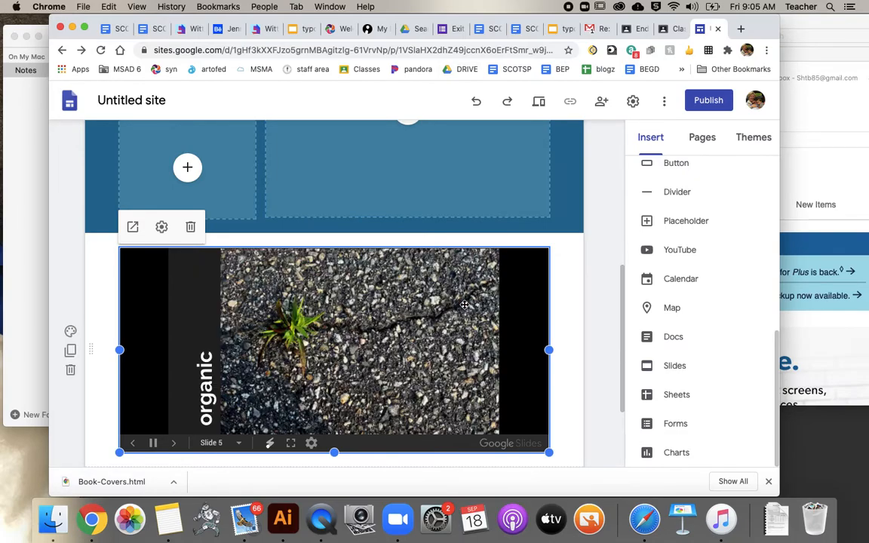
scroll(532, 287, "up", 3)
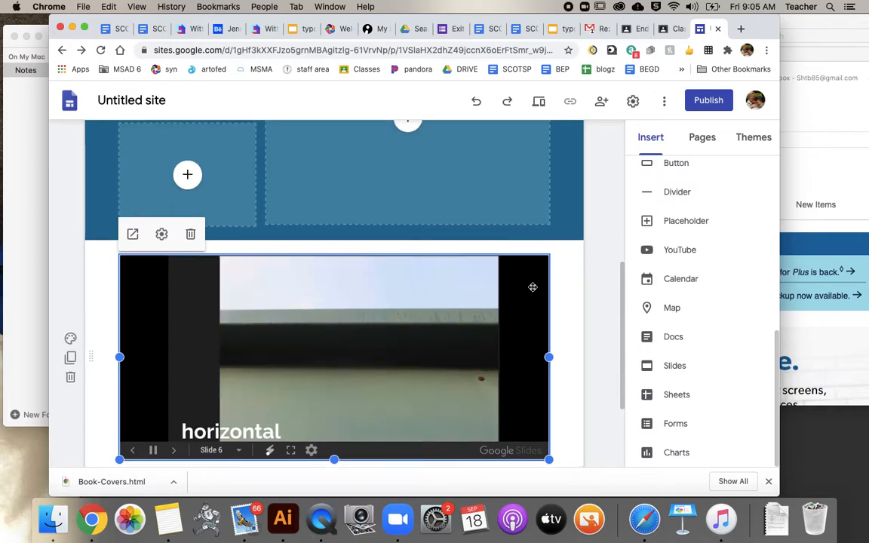
scroll(533, 286, "up", 3)
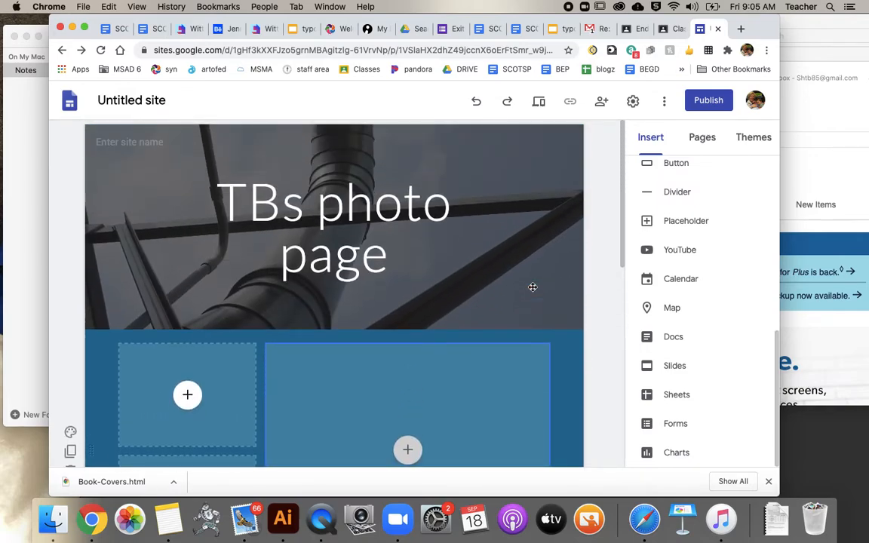
scroll(533, 287, "down", 3)
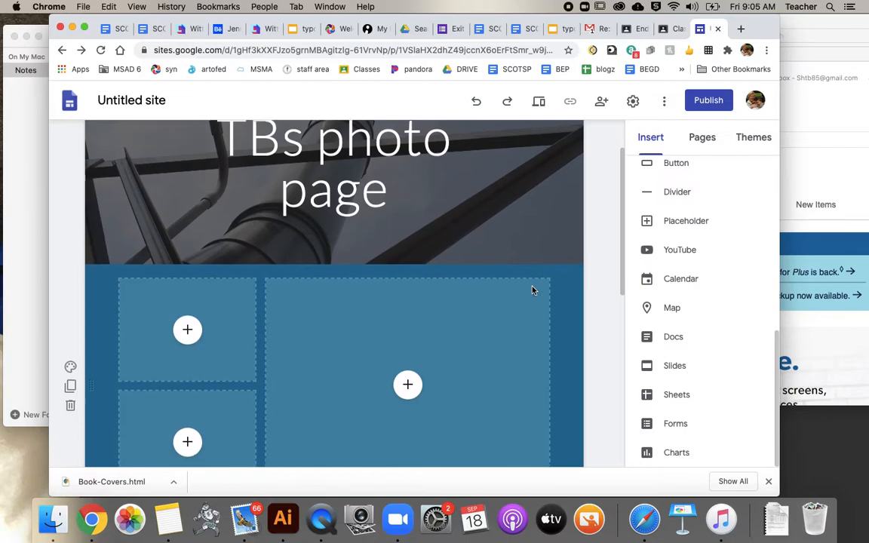
scroll(532, 290, "down", 1)
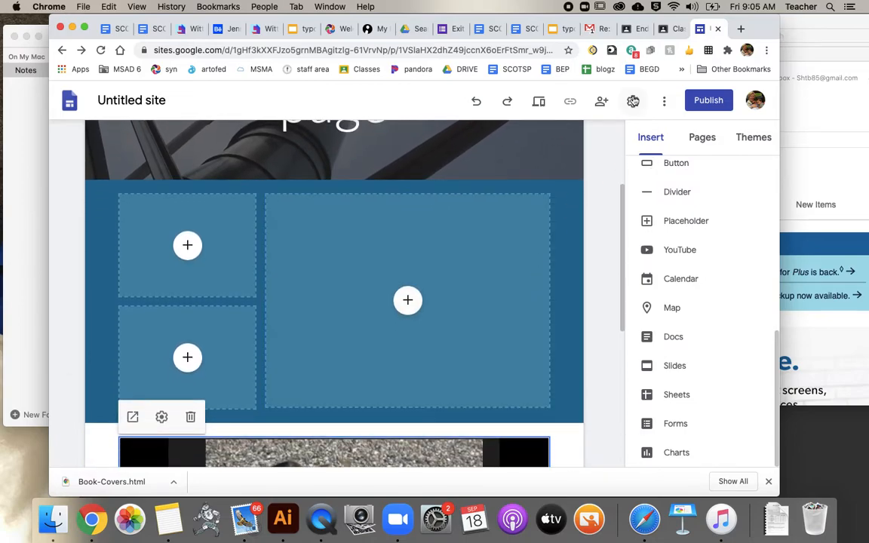
left_click(719, 98)
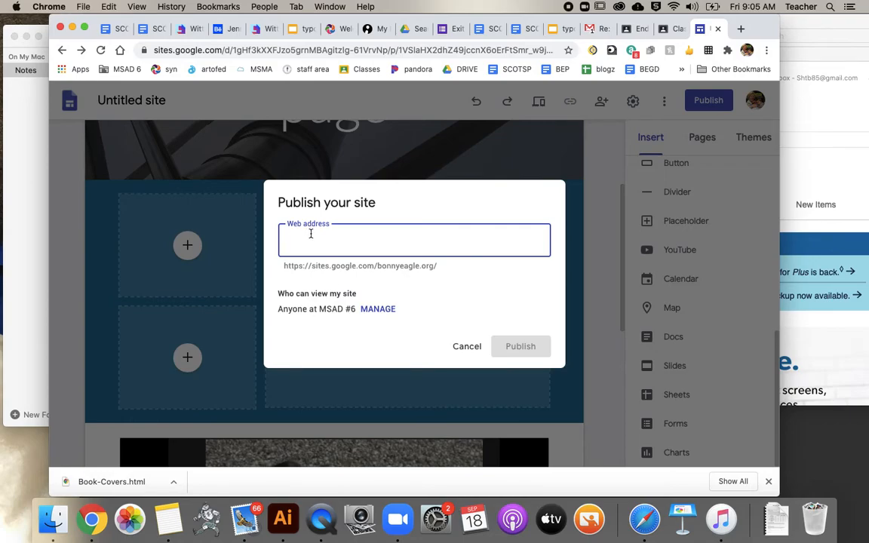
type("stb")
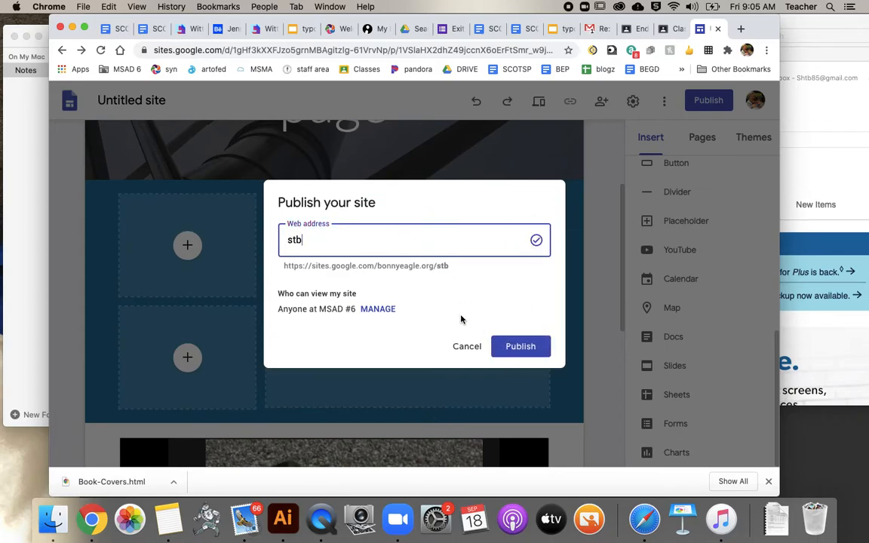
left_click_drag(437, 266, 192, 259)
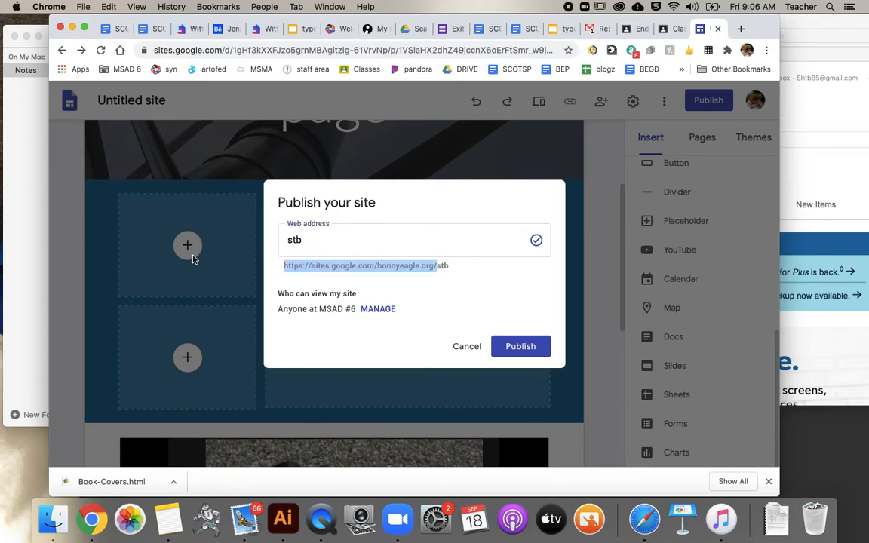
left_click(519, 347)
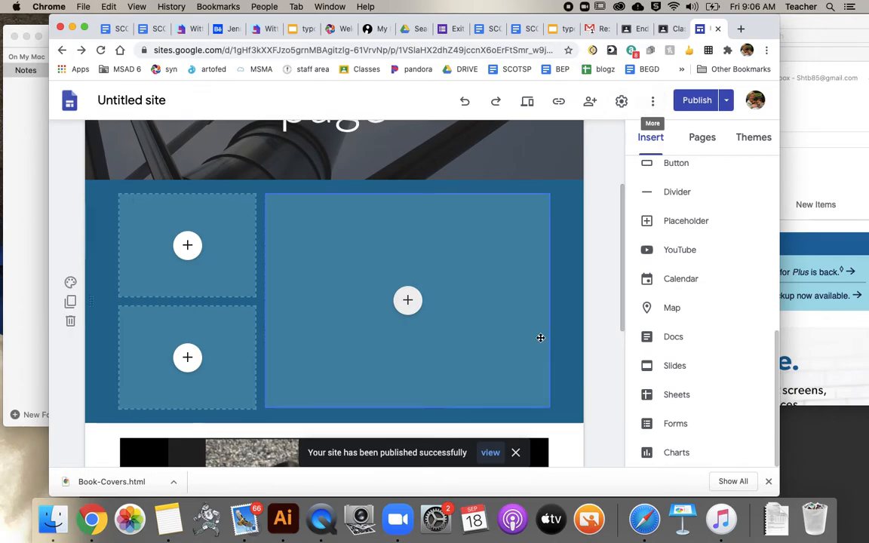
View the published site from its header down to the embedded slideshow and select its full web address.
left_click(490, 454)
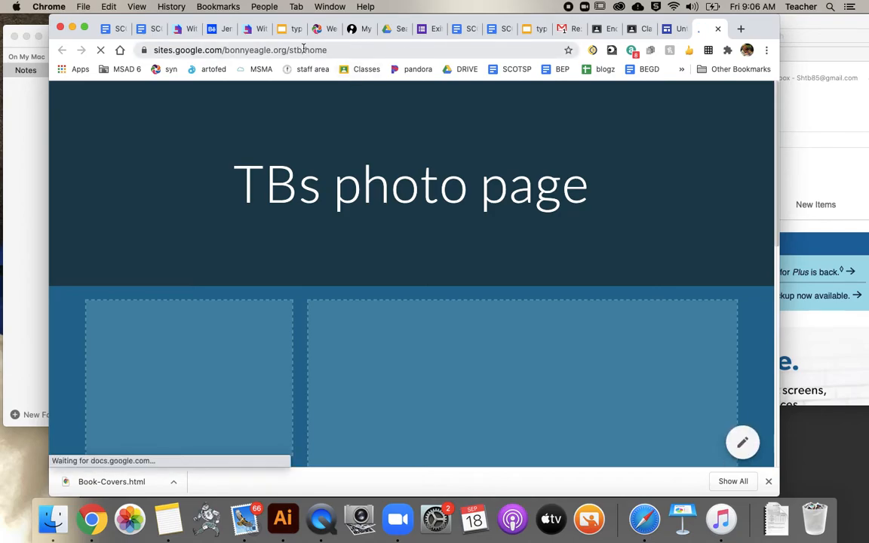
scroll(377, 249, "down", 10)
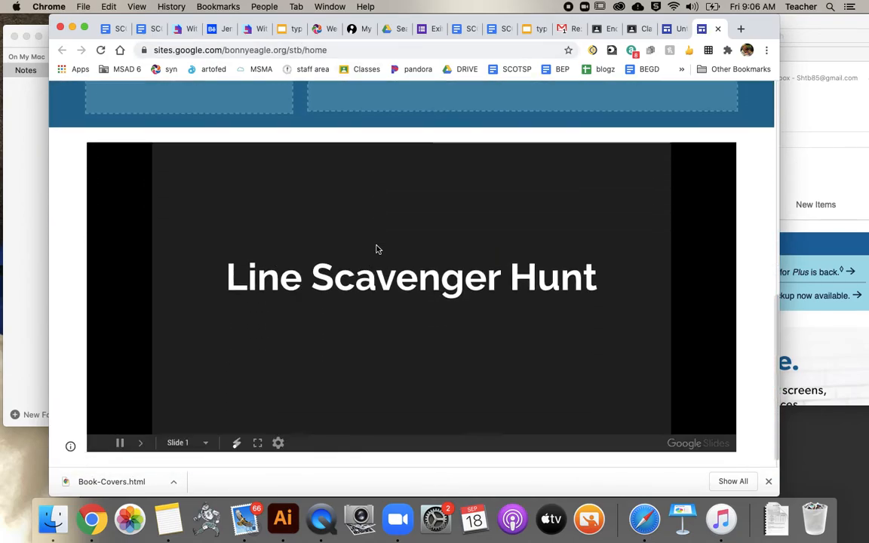
scroll(377, 249, "up", 10)
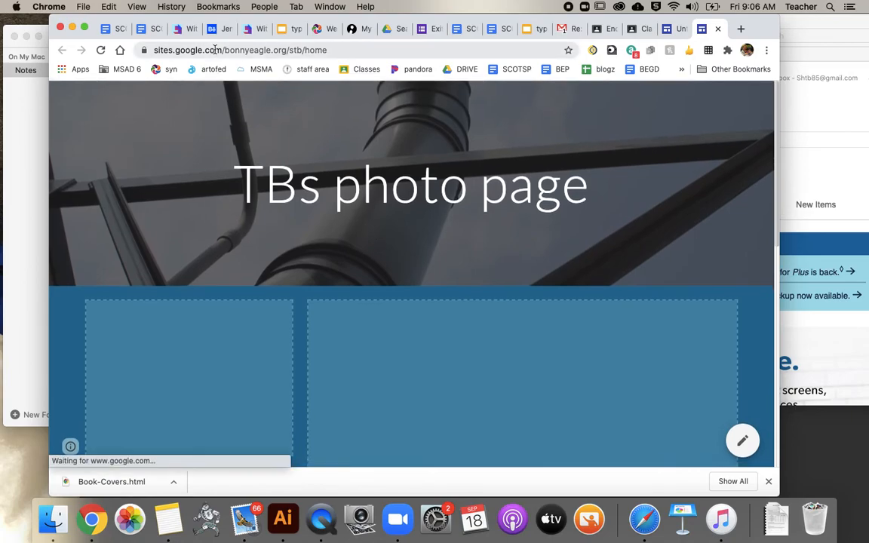
left_click(215, 49)
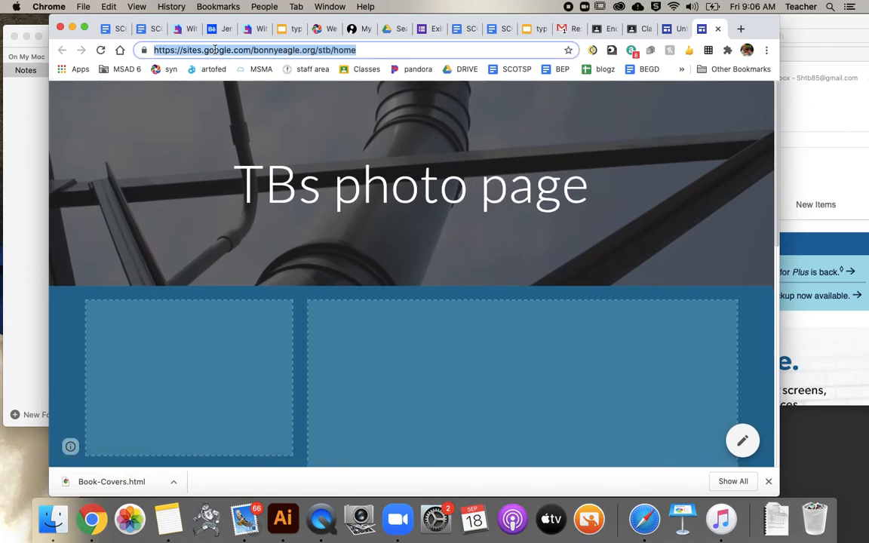
Review the publishing options in the site editor, including viewing the published site, and return to the published photo page.
left_click(675, 29)
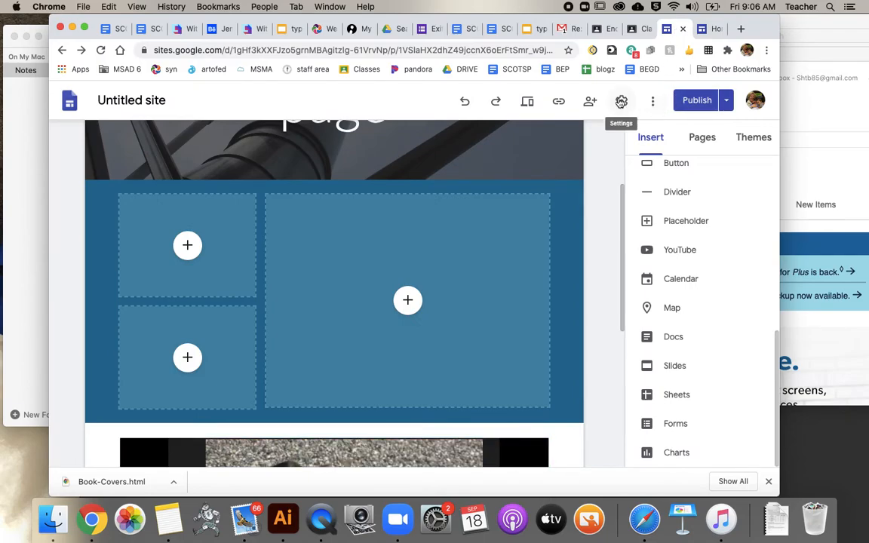
left_click(725, 100)
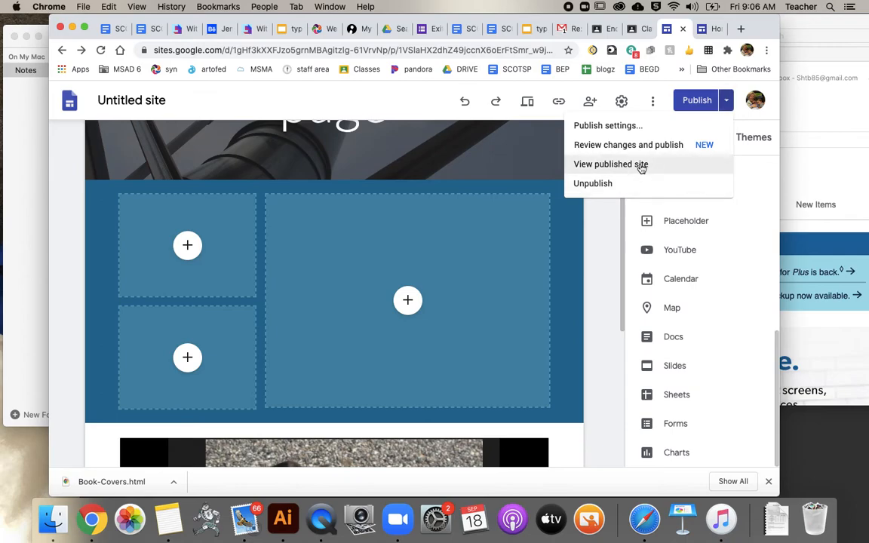
left_click(611, 164)
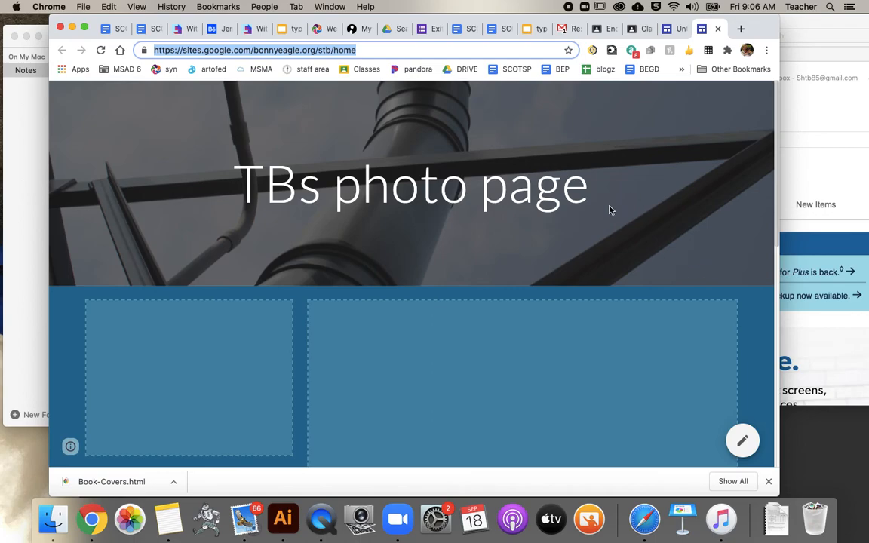
scroll(402, 339, "down", 1)
scroll(402, 339, "up", 1)
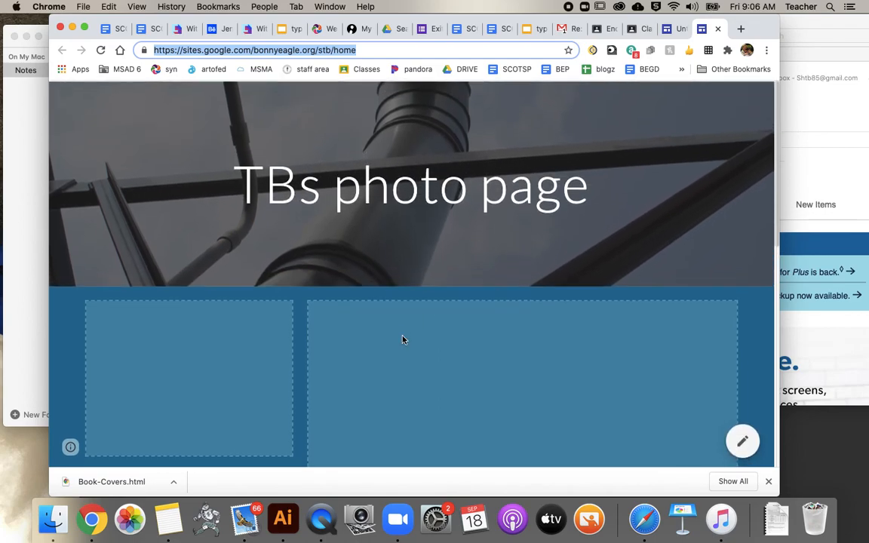